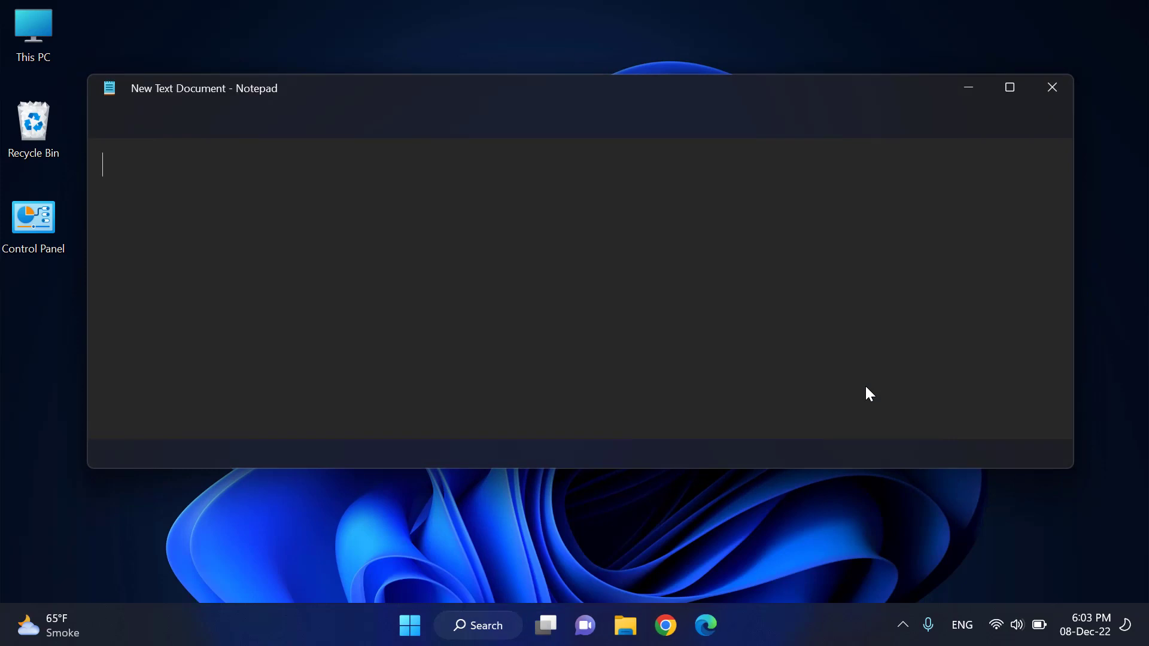
# - Write "How to take registry backup" and, after a blank line, "how to restore registry backup" in the empty text document
pyautogui.write('How ')
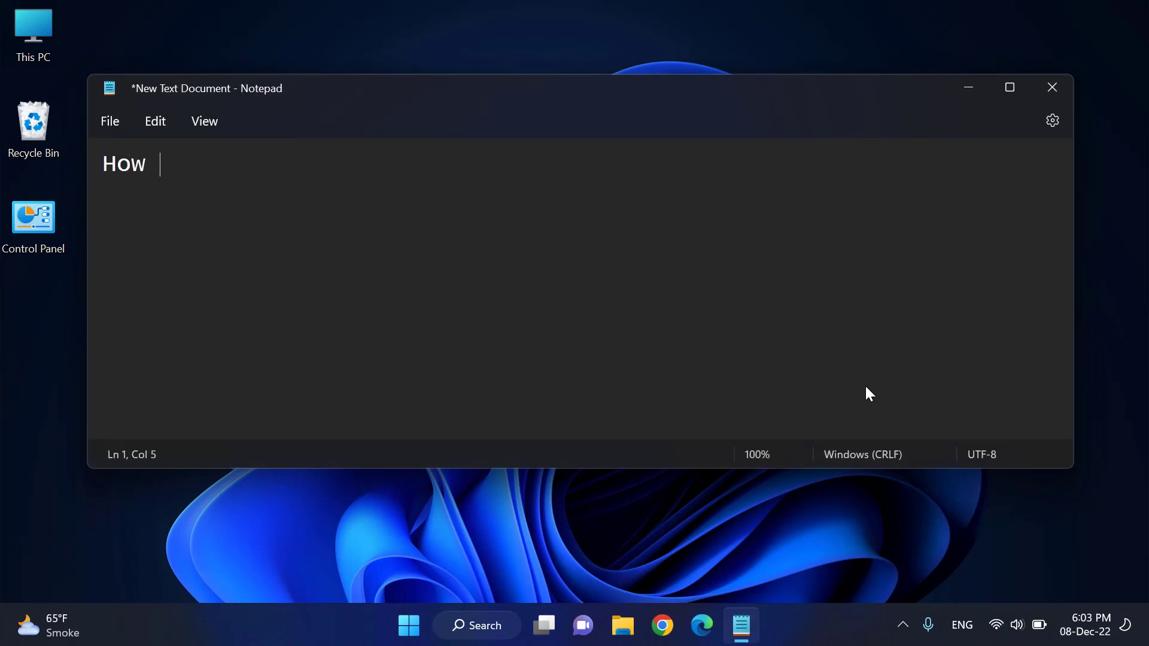
pyautogui.write('to take ')
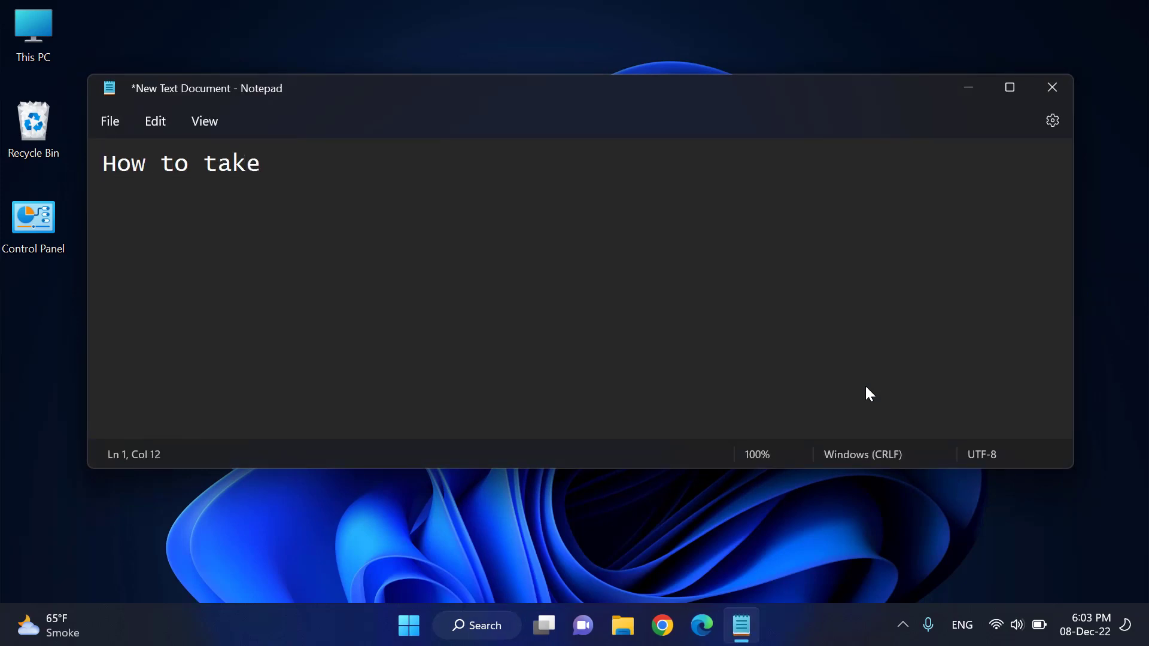
pyautogui.write('registry ')
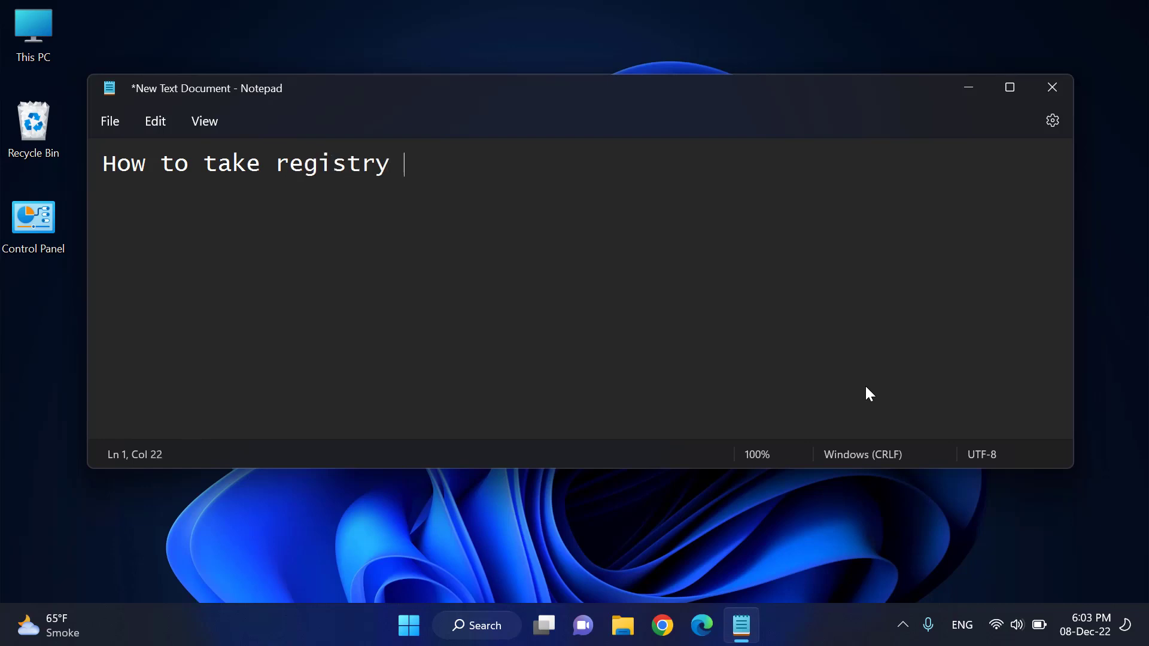
pyautogui.write('backup')
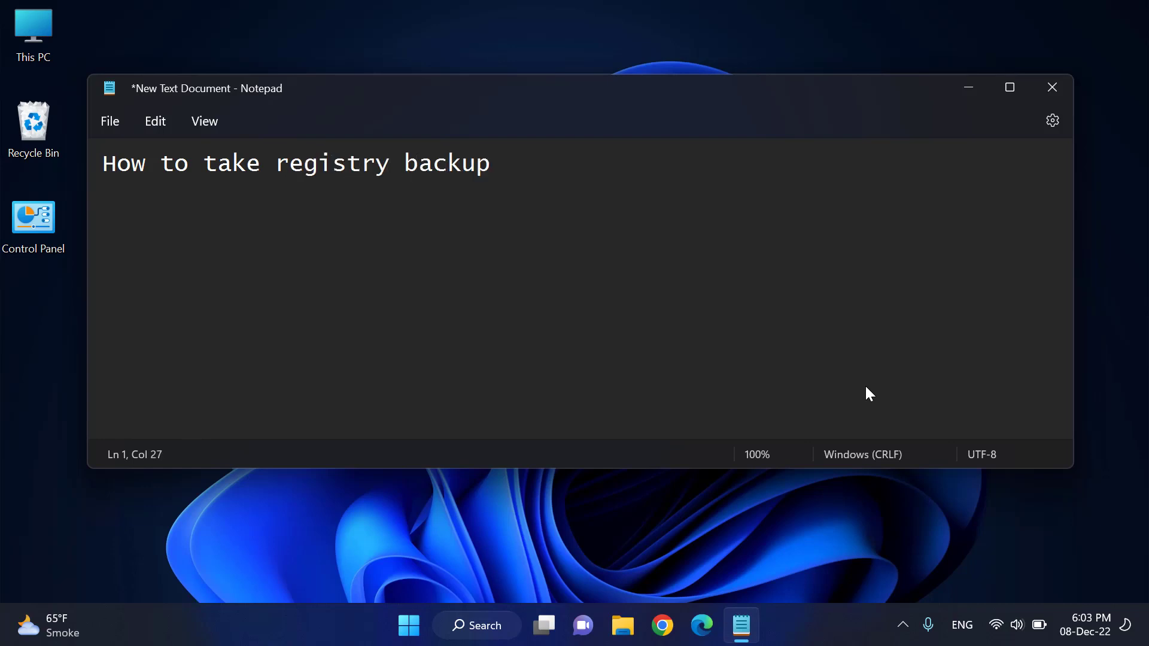
pyautogui.press('Return')
pyautogui.press('Return')
pyautogui.write('how to rest')
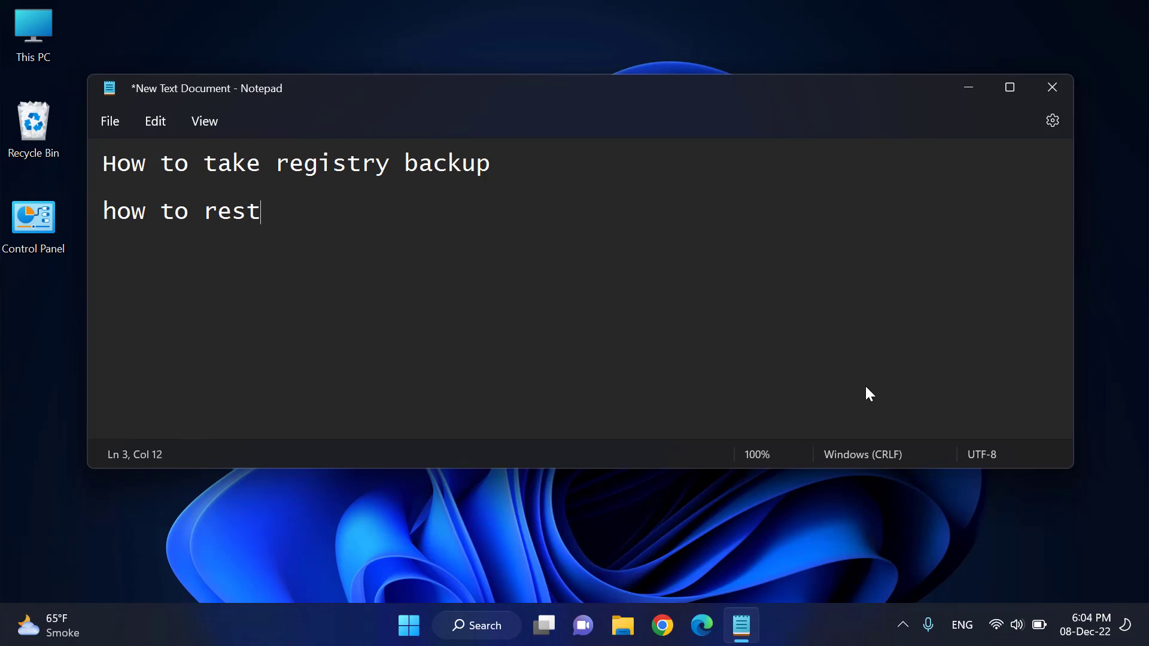
pyautogui.write('ore registr')
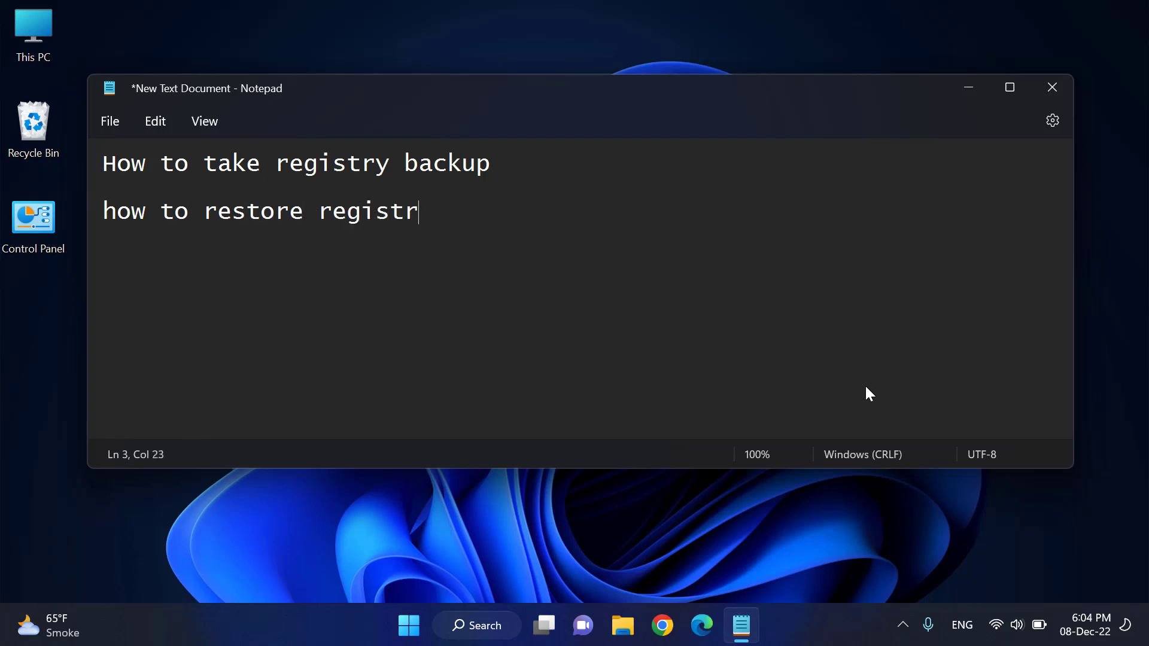
pyautogui.write('y backup')
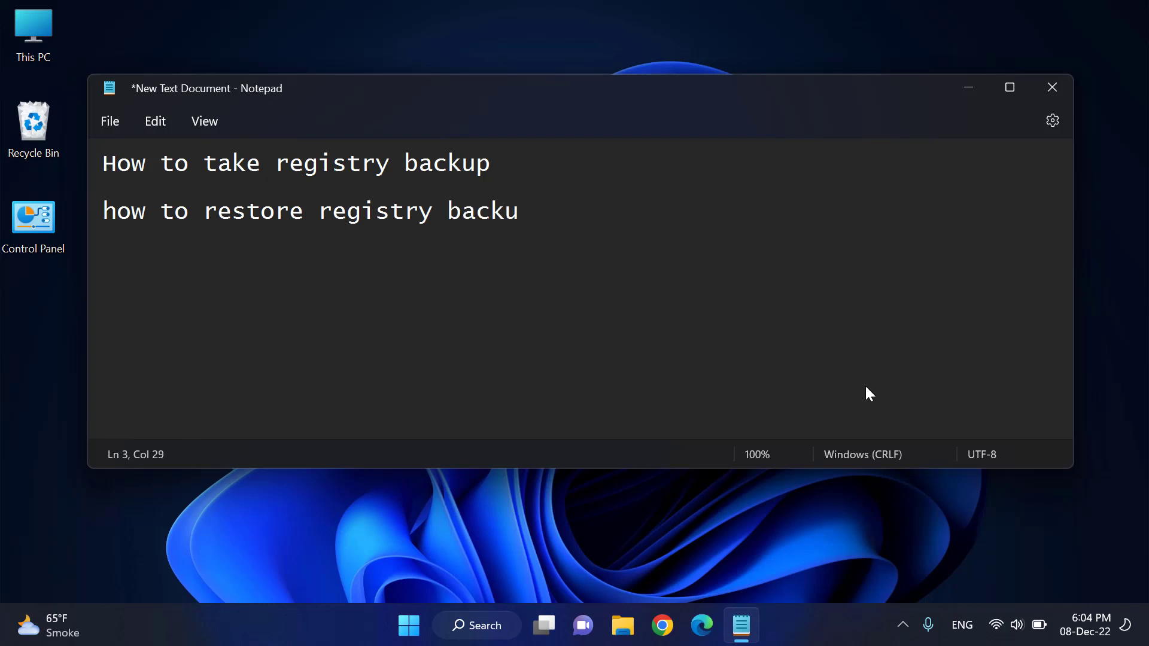
# - Add the line "In any windows i.e 11/10/8 or 7" after another blank line and minimize the document
pyautogui.press('Return')
pyautogui.press('Return')
pyautogui.write('In an')
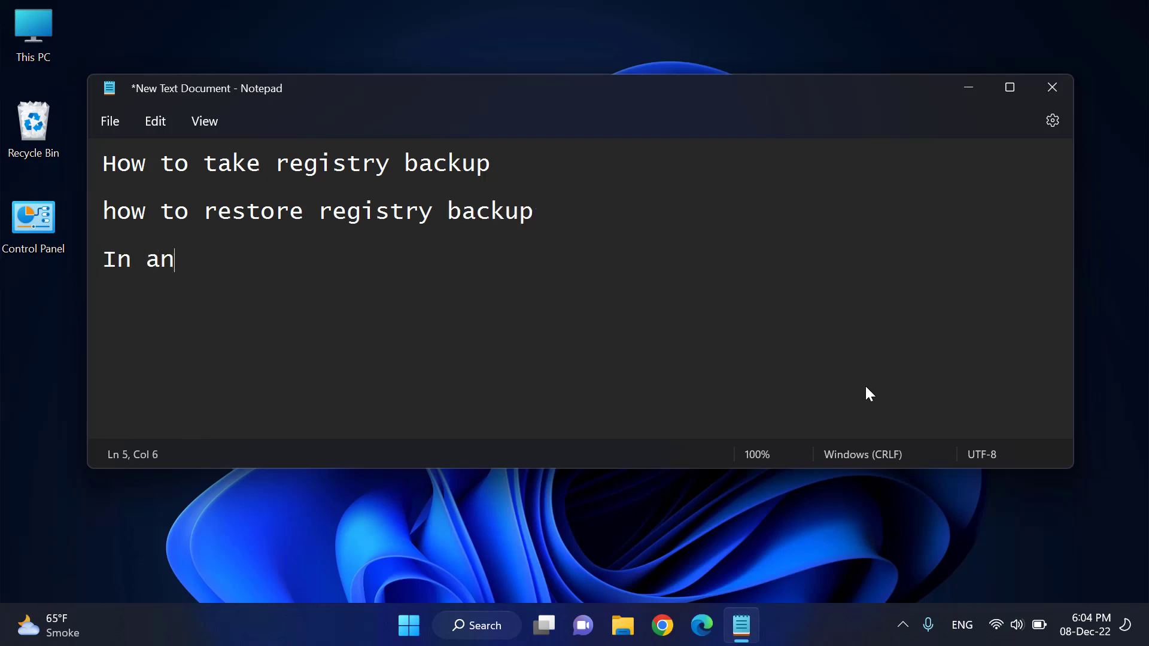
pyautogui.write('y windows')
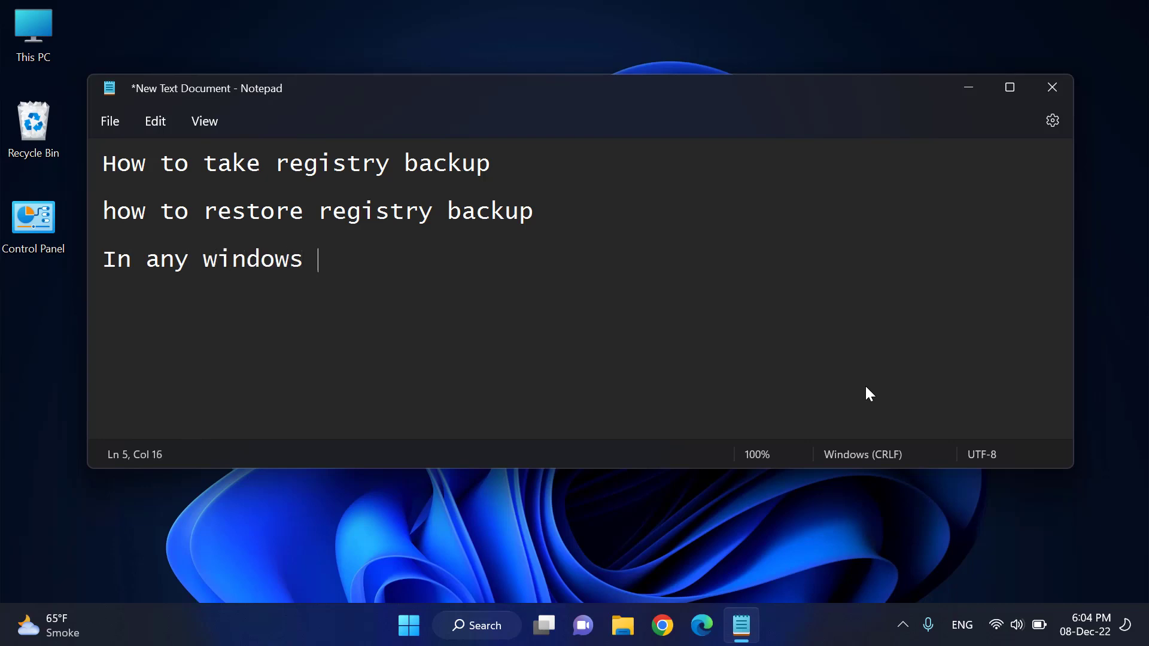
pyautogui.write(' i.e 11/1')
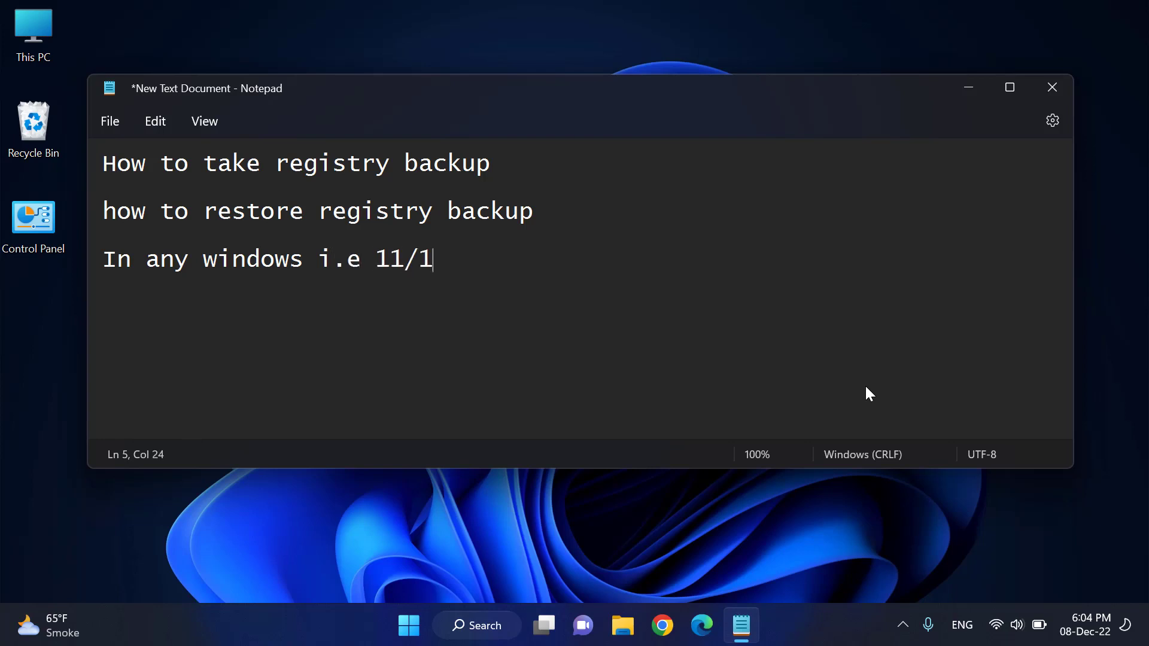
pyautogui.write('0/8 or 7')
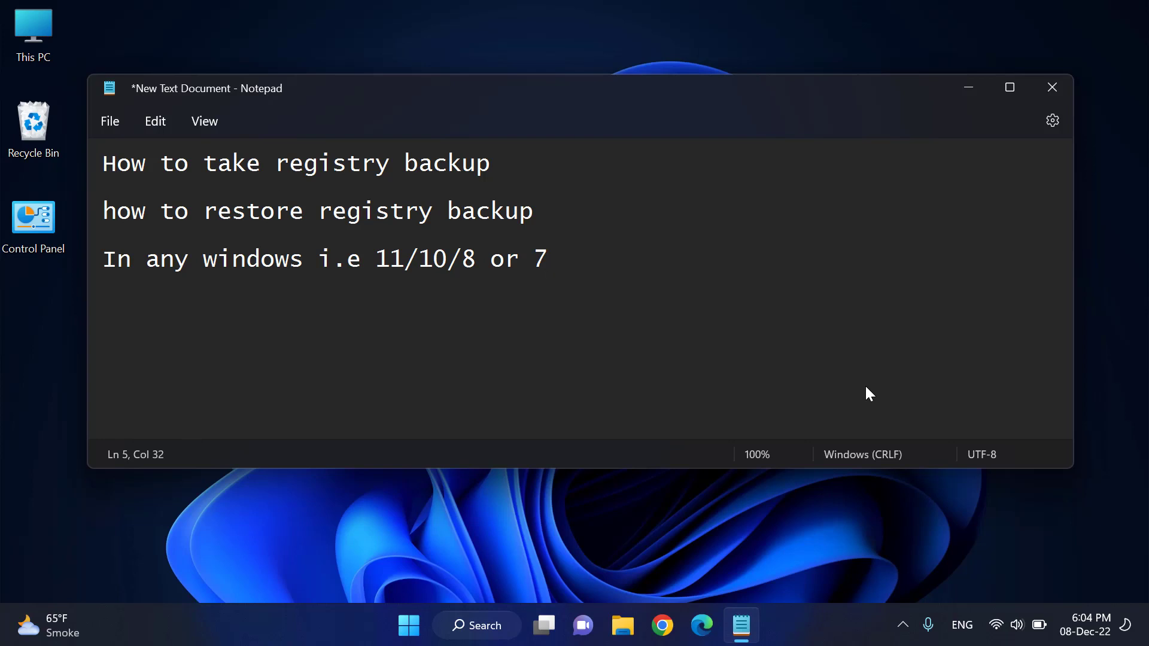
pyautogui.click(968, 89)
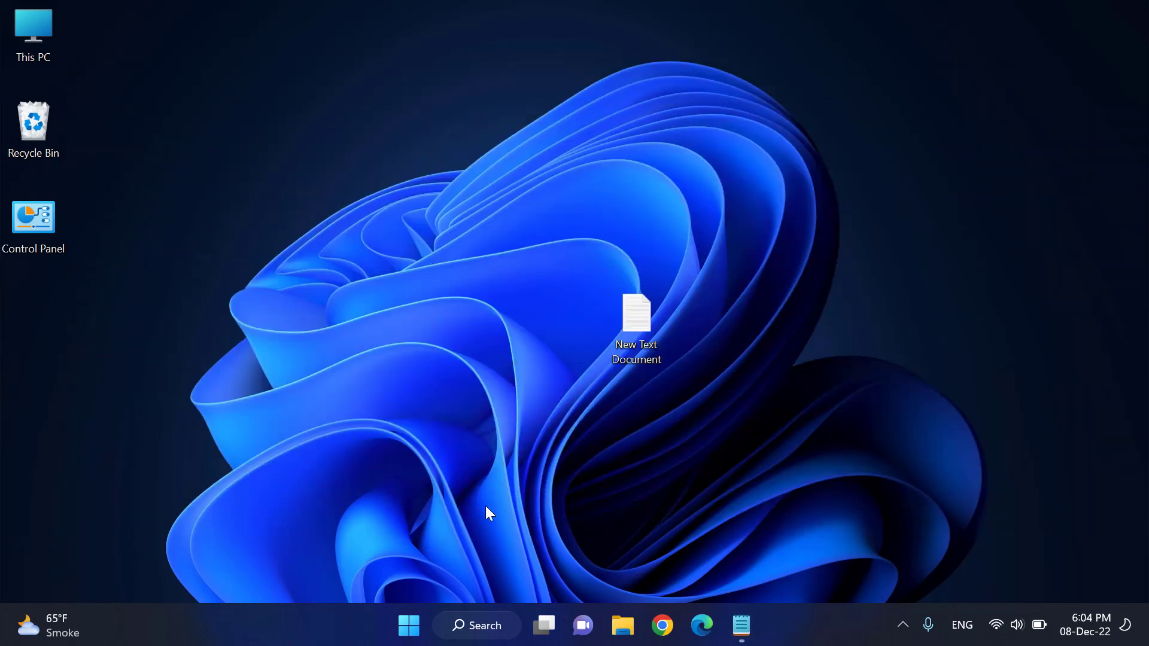
# - Open Registry Editor by running regedit from the Run dialog and collapse the HKEY_CLASSES_ROOT branch
pyautogui.click(475, 623)
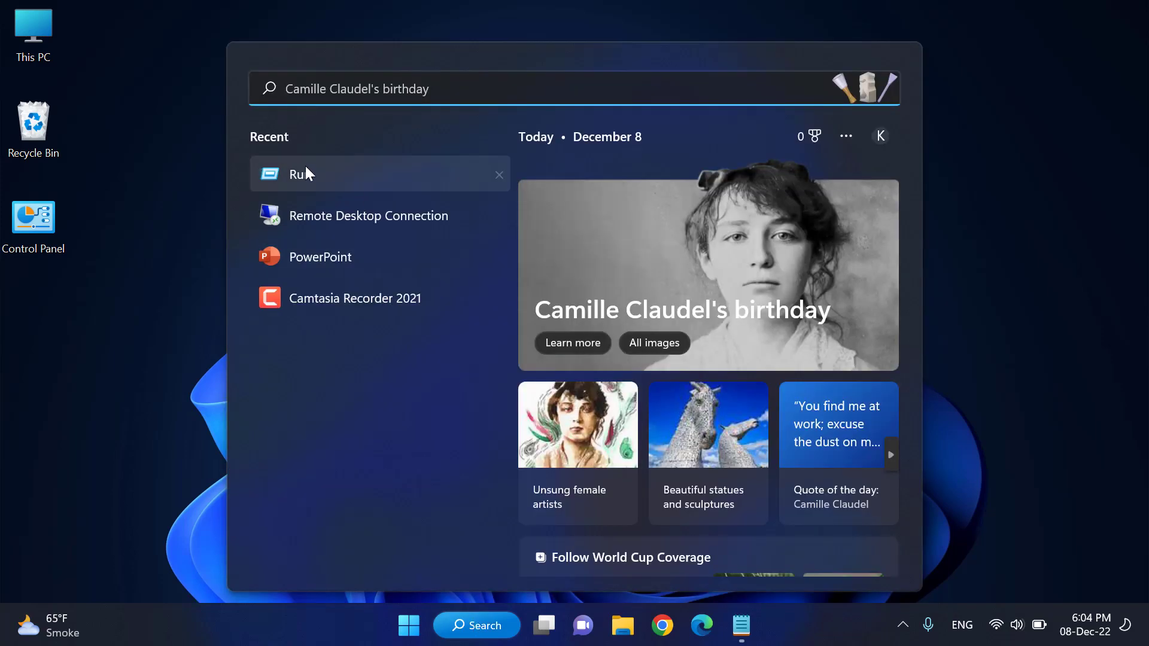
pyautogui.click(306, 167)
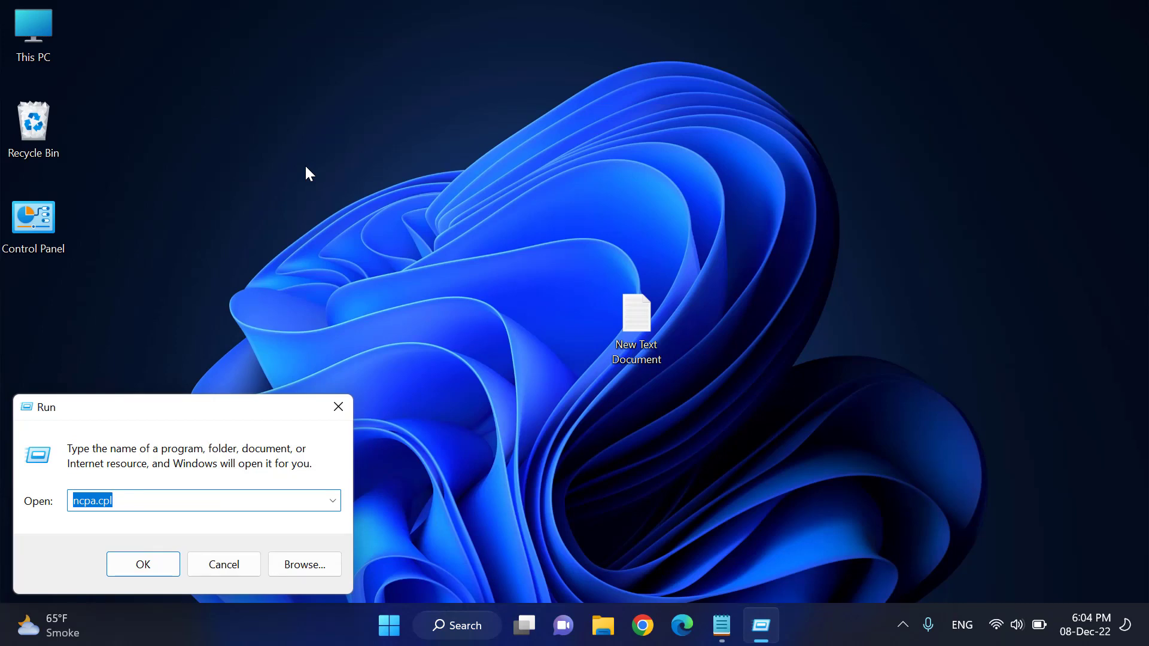
pyautogui.write('reg')
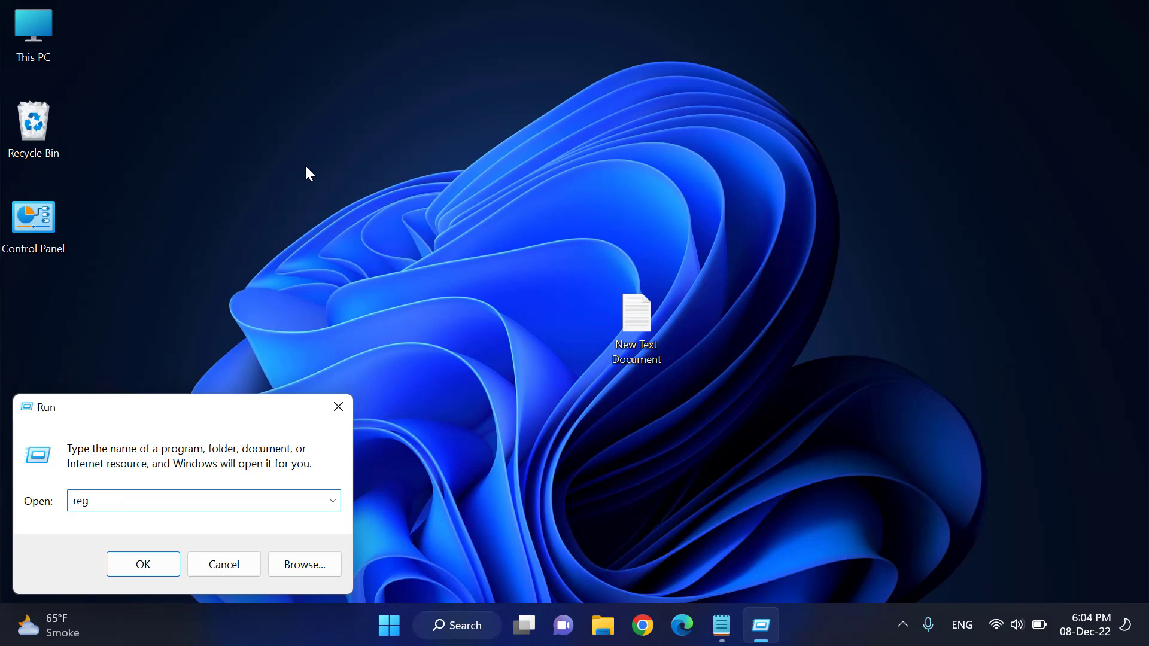
pyautogui.write('edit')
pyautogui.click(151, 569)
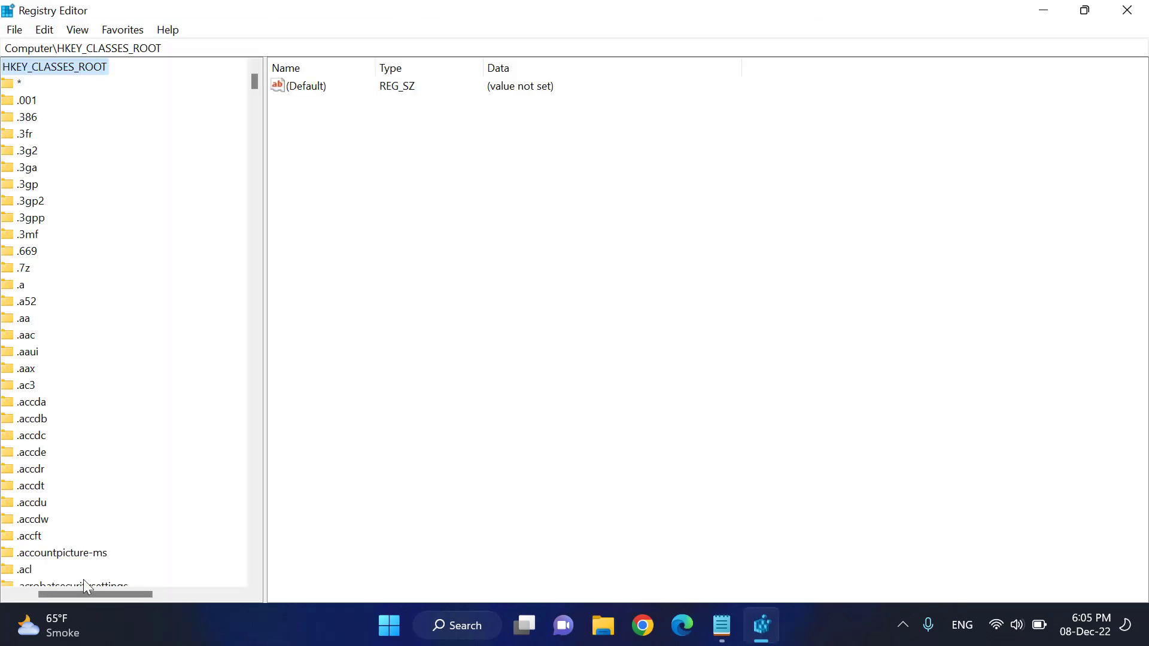
pyautogui.click(26, 597)
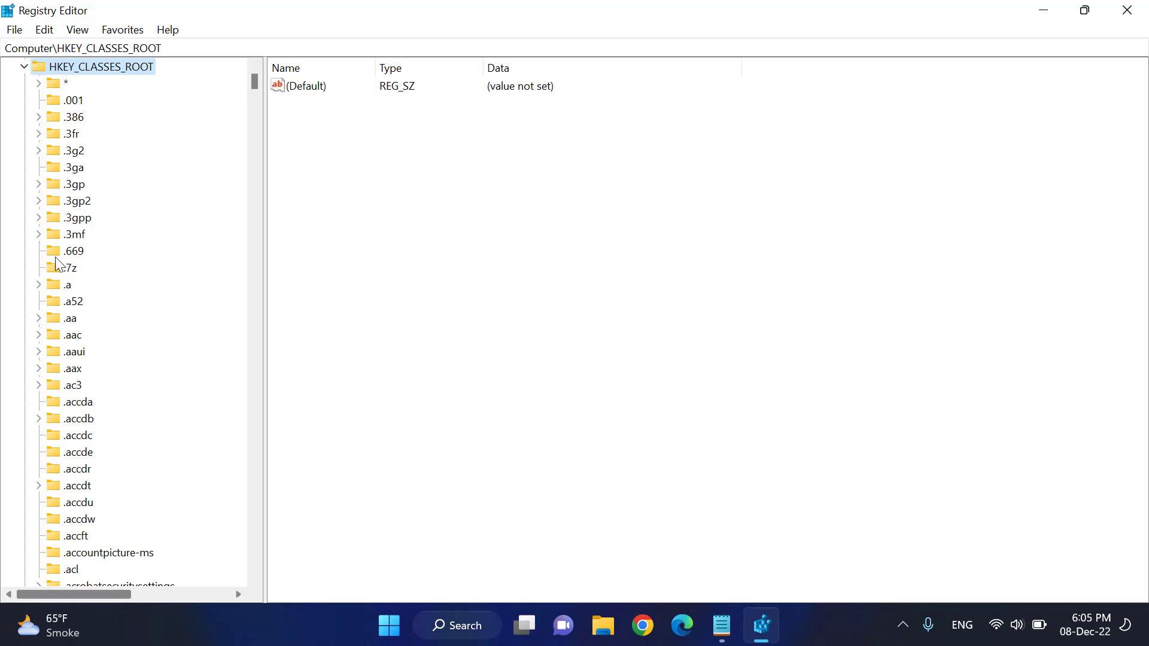
pyautogui.click(25, 67)
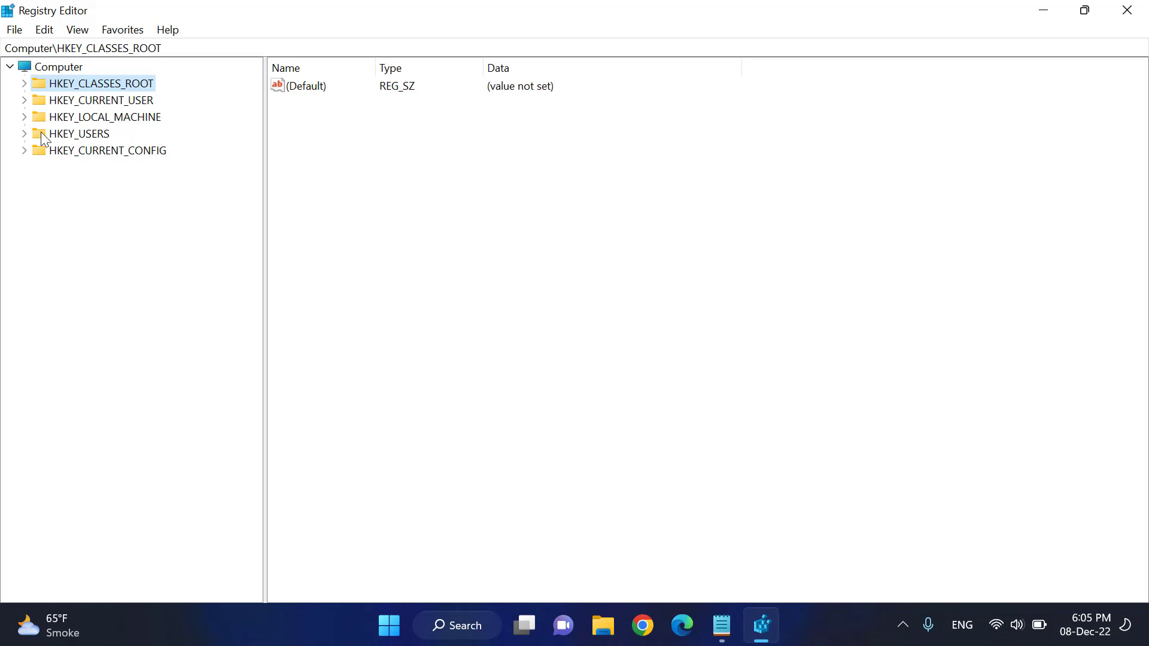
# - Export the selected HKEY_CLASSES_ROOT branch to the desktop as a registration file named Reg Backup, and close Registry Editor
pyautogui.click(15, 32)
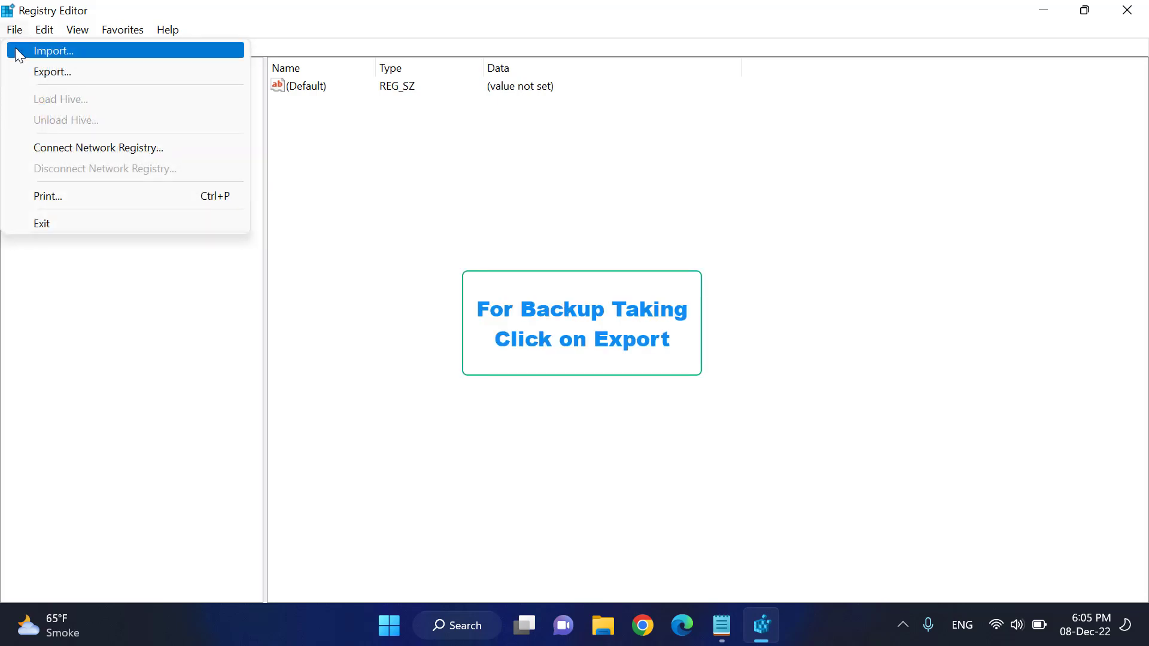
pyautogui.click(91, 72)
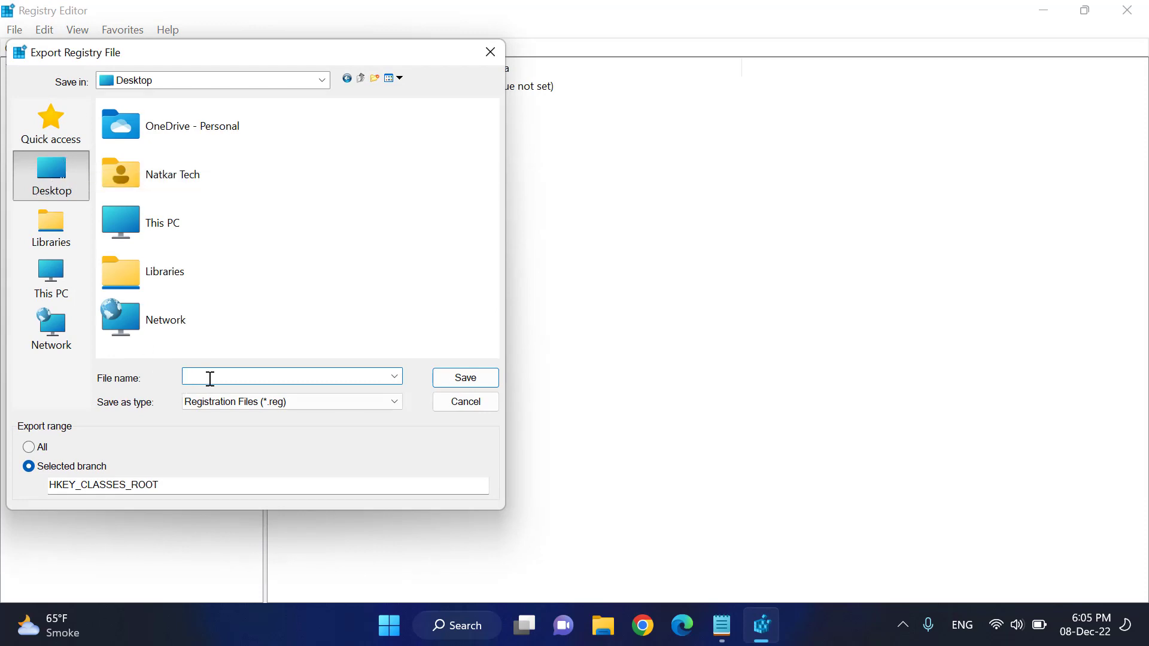
pyautogui.write('Reg Backup')
pyautogui.click(462, 378)
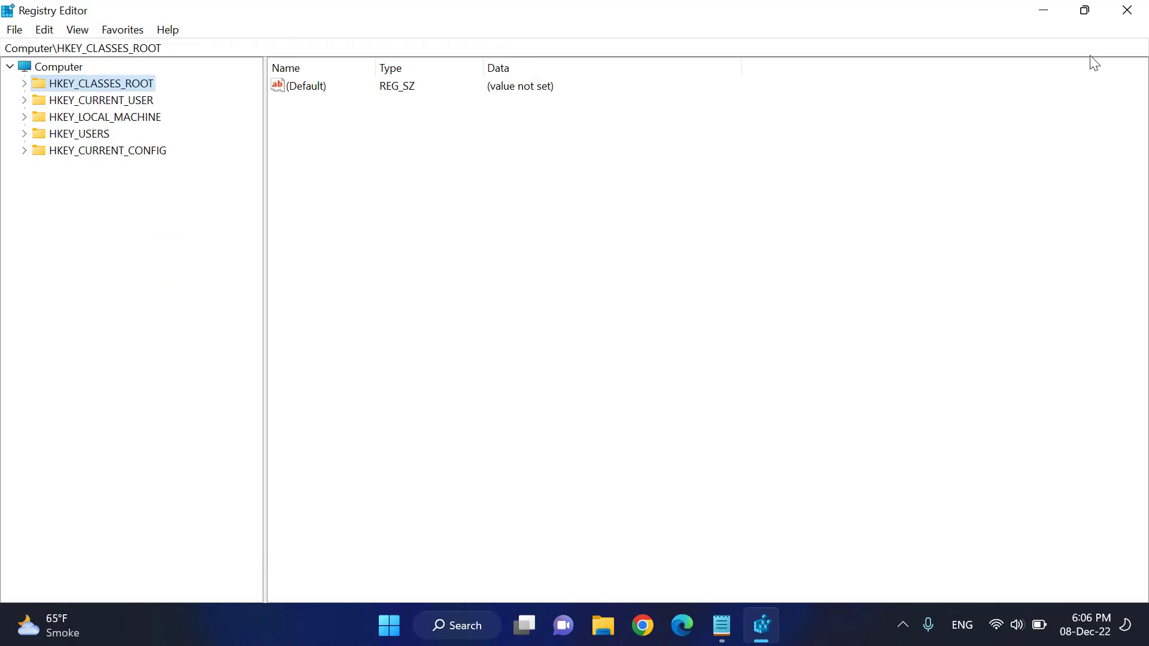
pyautogui.click(1137, 16)
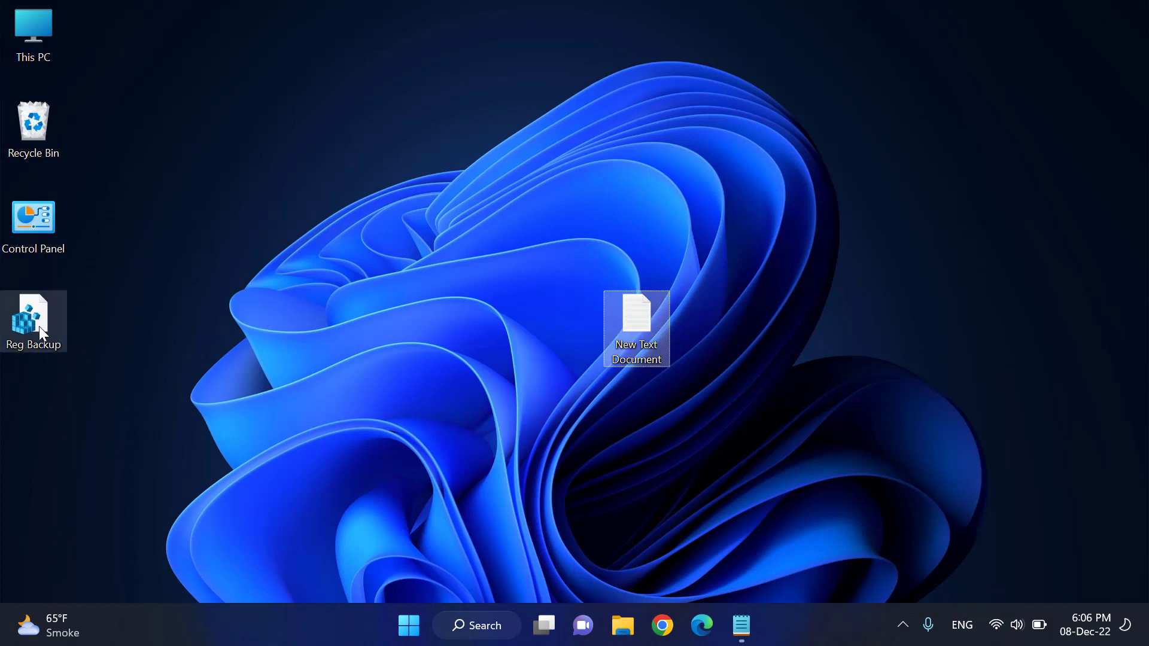
pyautogui.moveTo(46, 336)
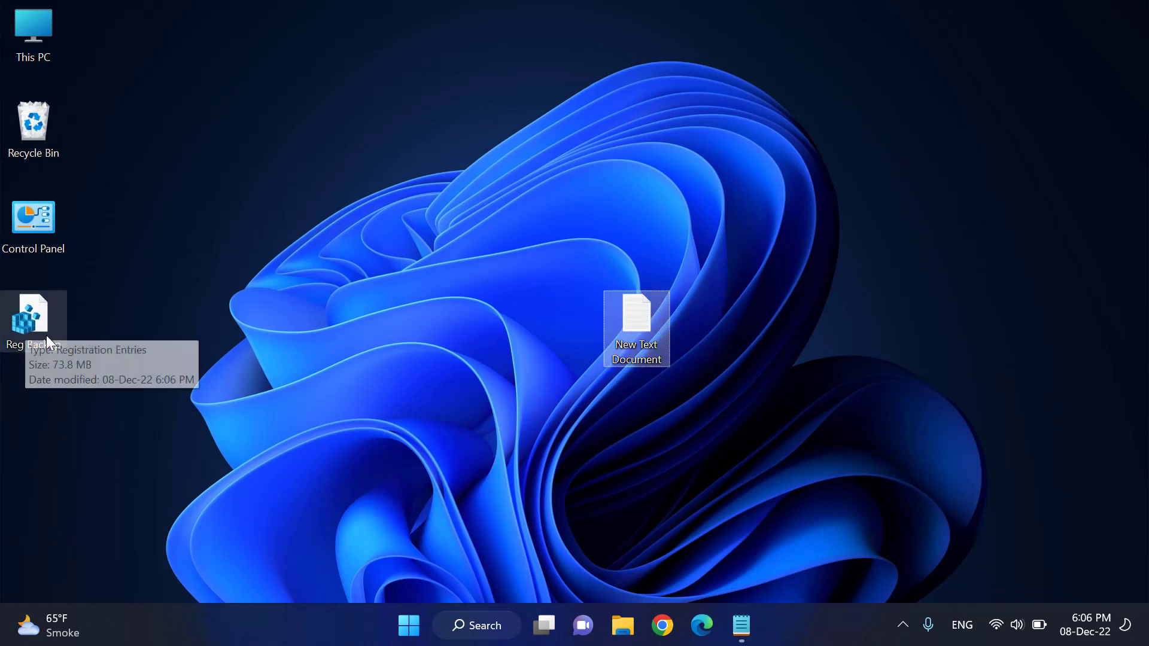
pyautogui.click(40, 412)
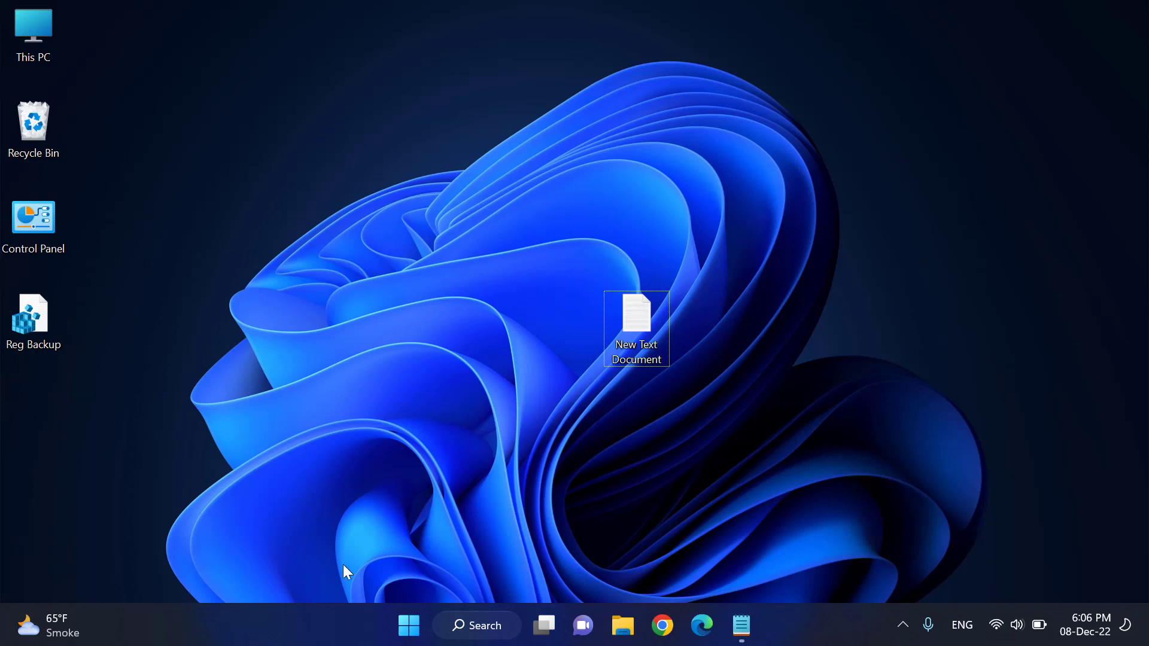
# - Reopen Registry Editor by running regedit again and collapse HKEY_CLASSES_ROOT to the list of root keys
pyautogui.click(462, 627)
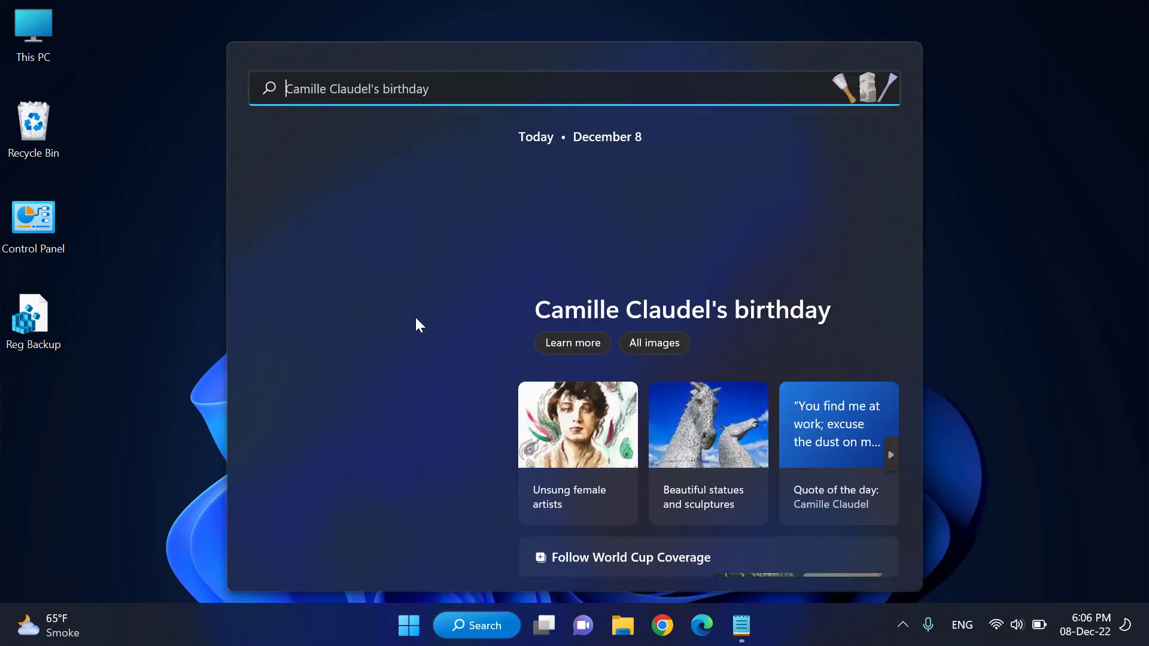
pyautogui.click(337, 178)
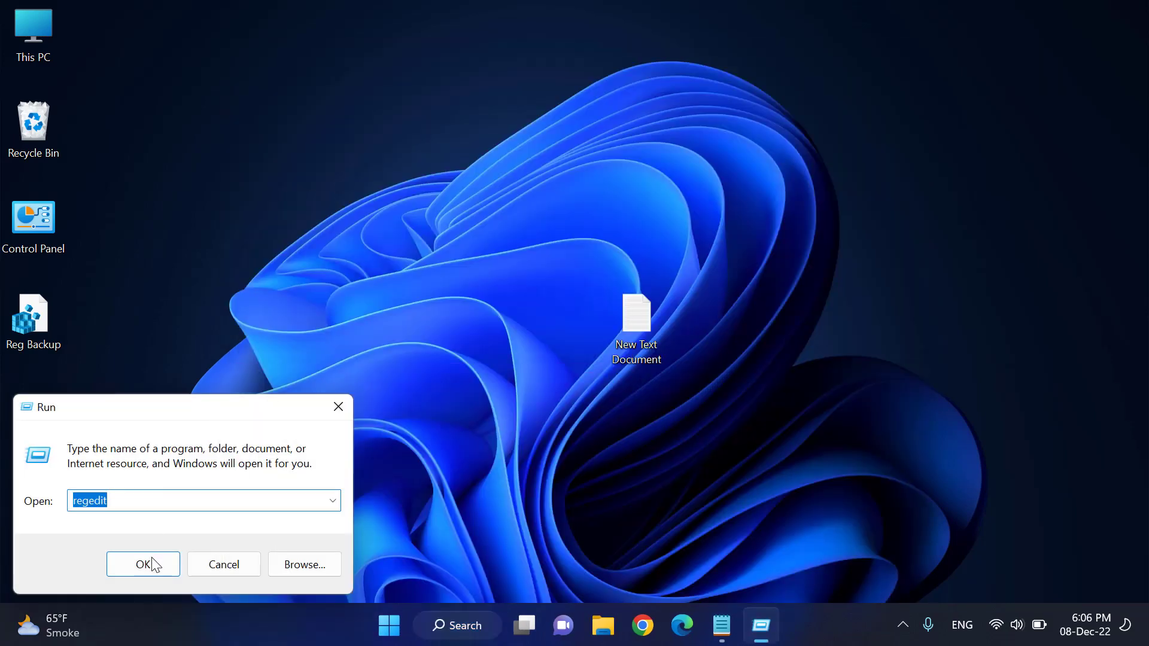
pyautogui.click(156, 565)
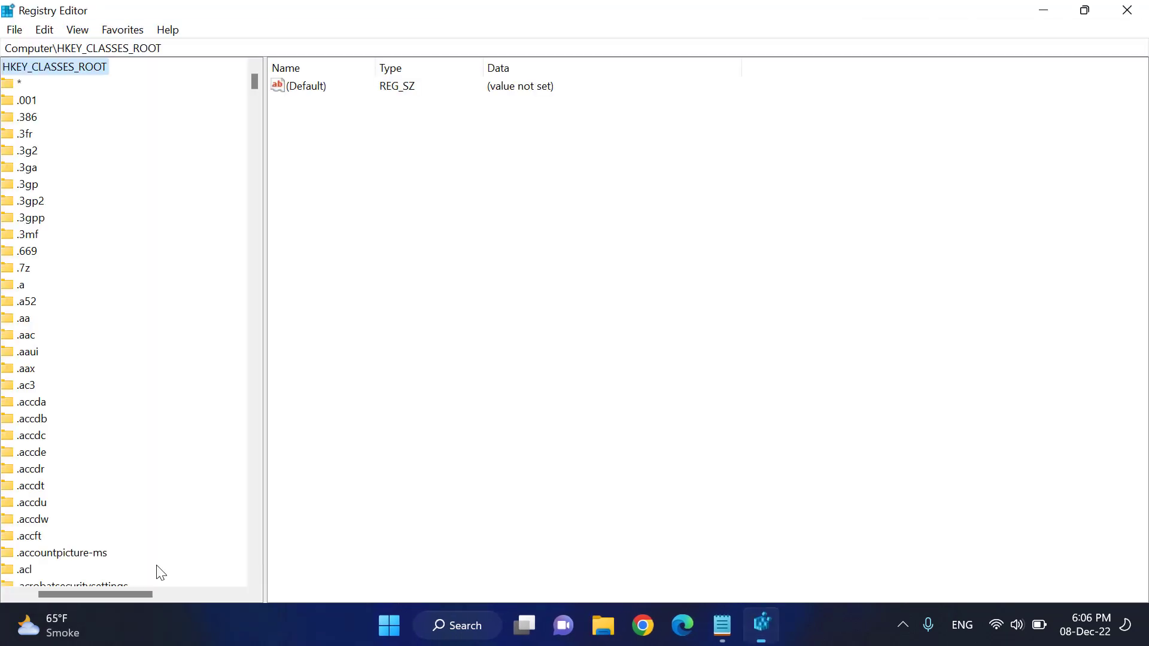
pyautogui.click(24, 593)
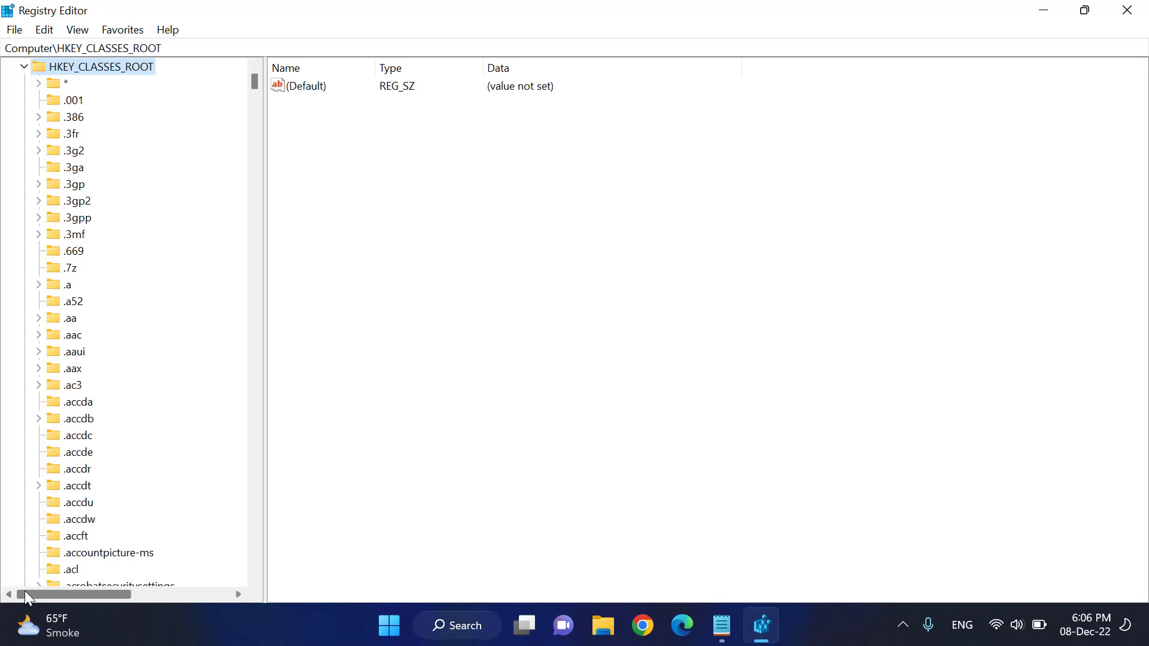
pyautogui.click(24, 68)
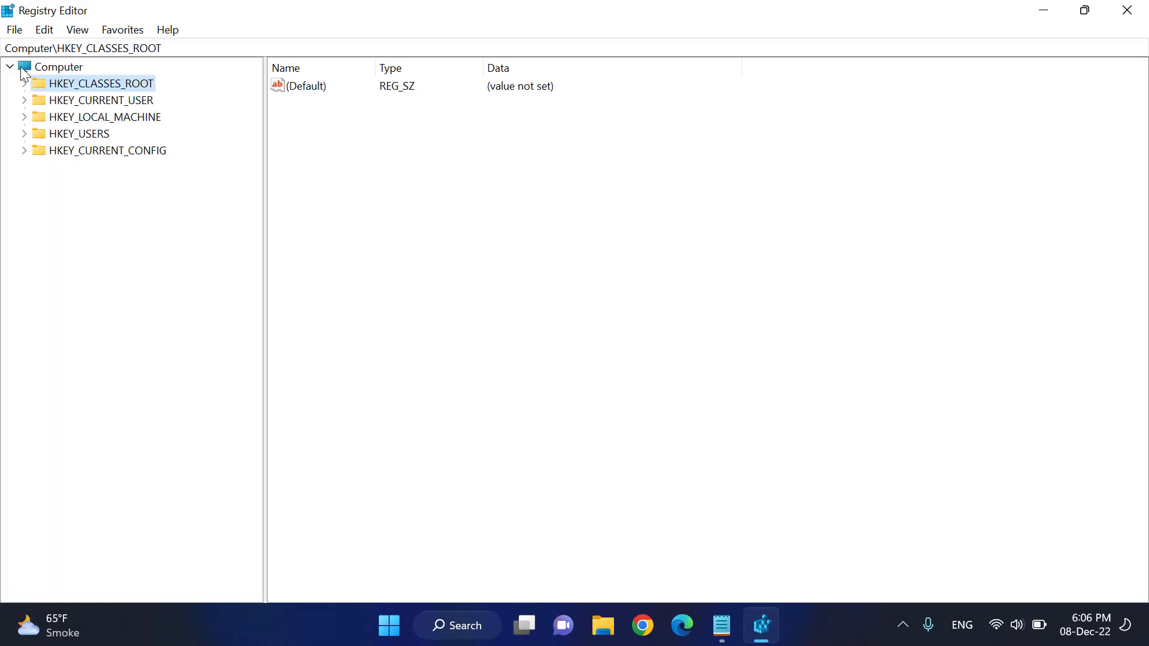
# - Import the Reg Backup registration file from the desktop and close Registry Editor
pyautogui.click(15, 31)
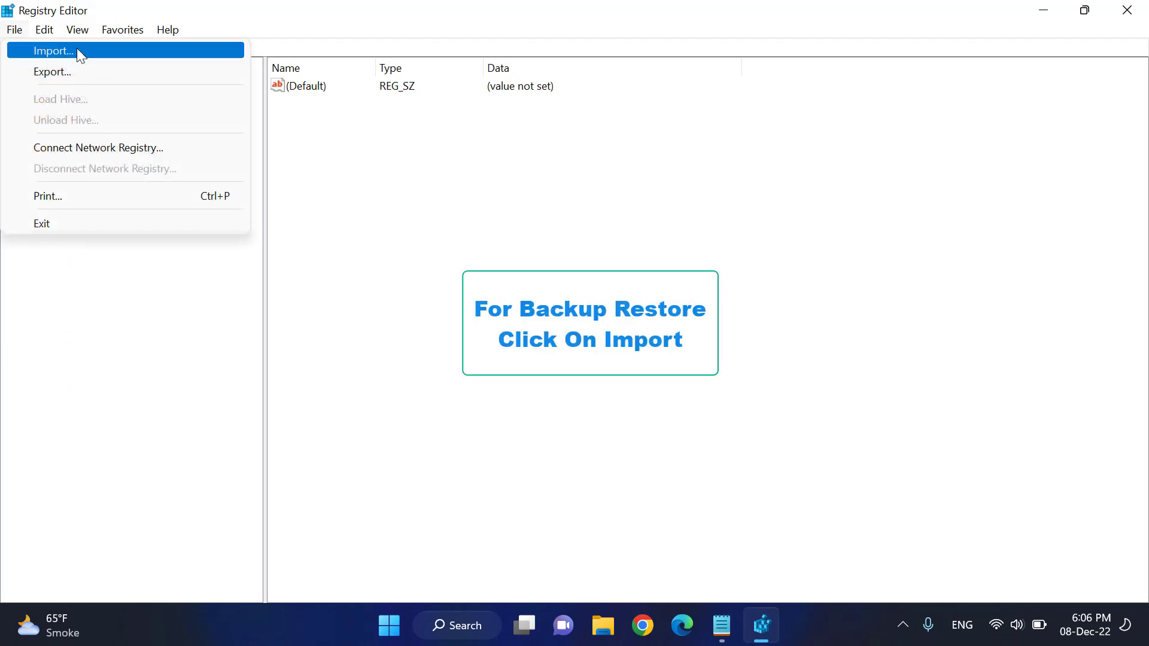
pyautogui.click(142, 49)
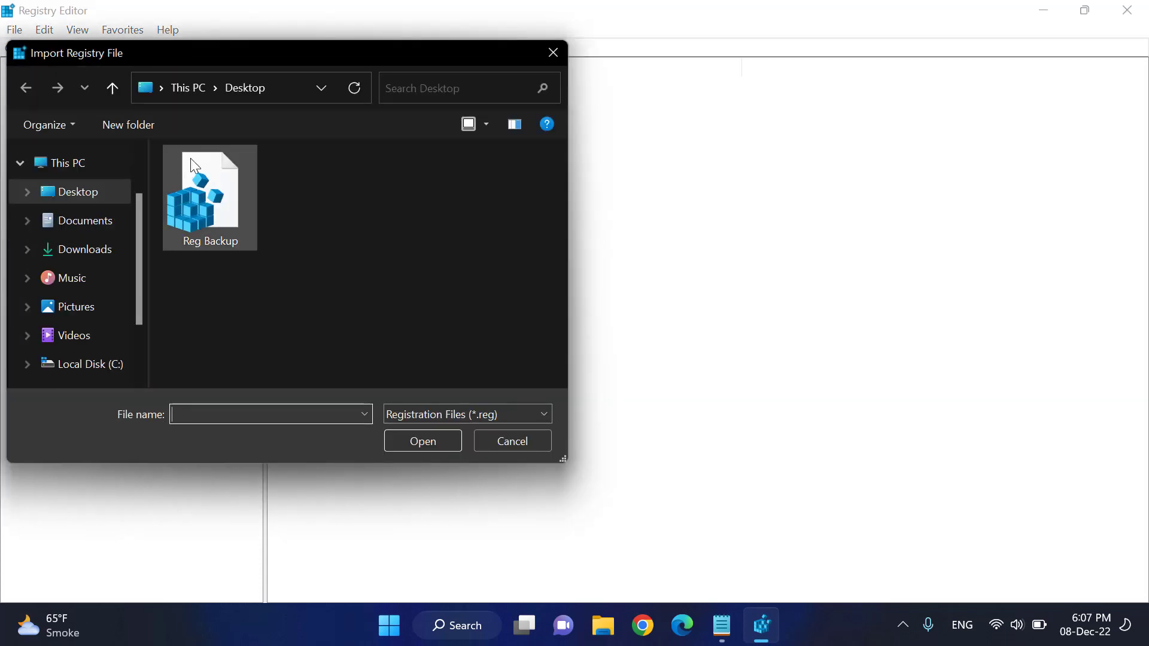
pyautogui.click(207, 204)
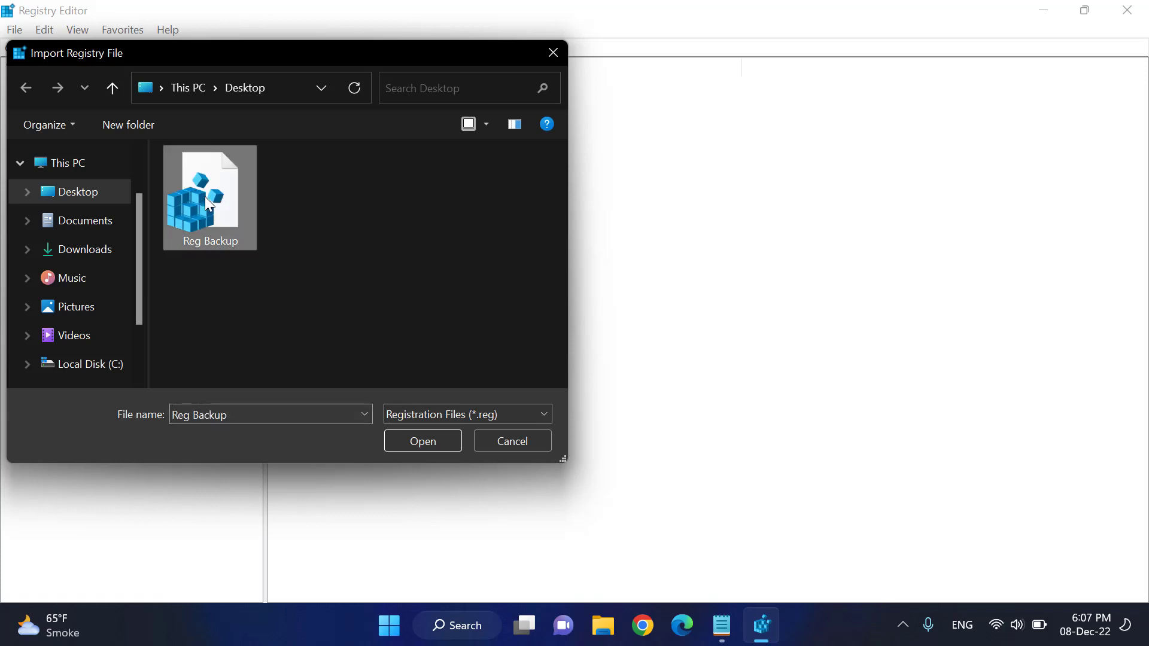
pyautogui.click(417, 441)
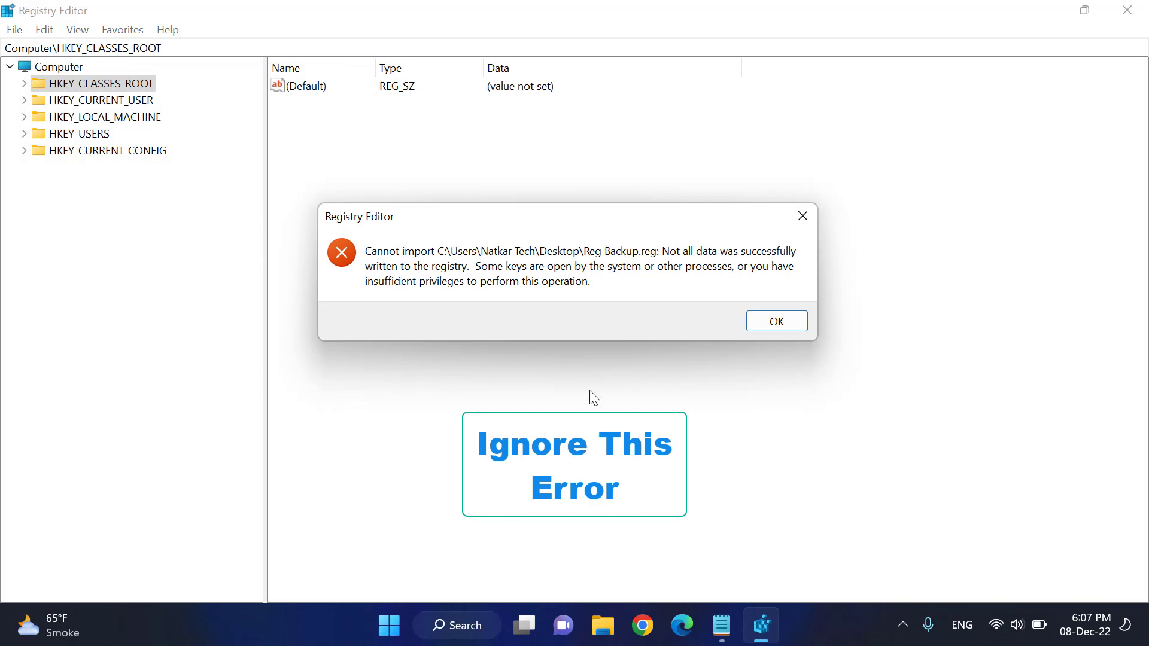
pyautogui.click(778, 322)
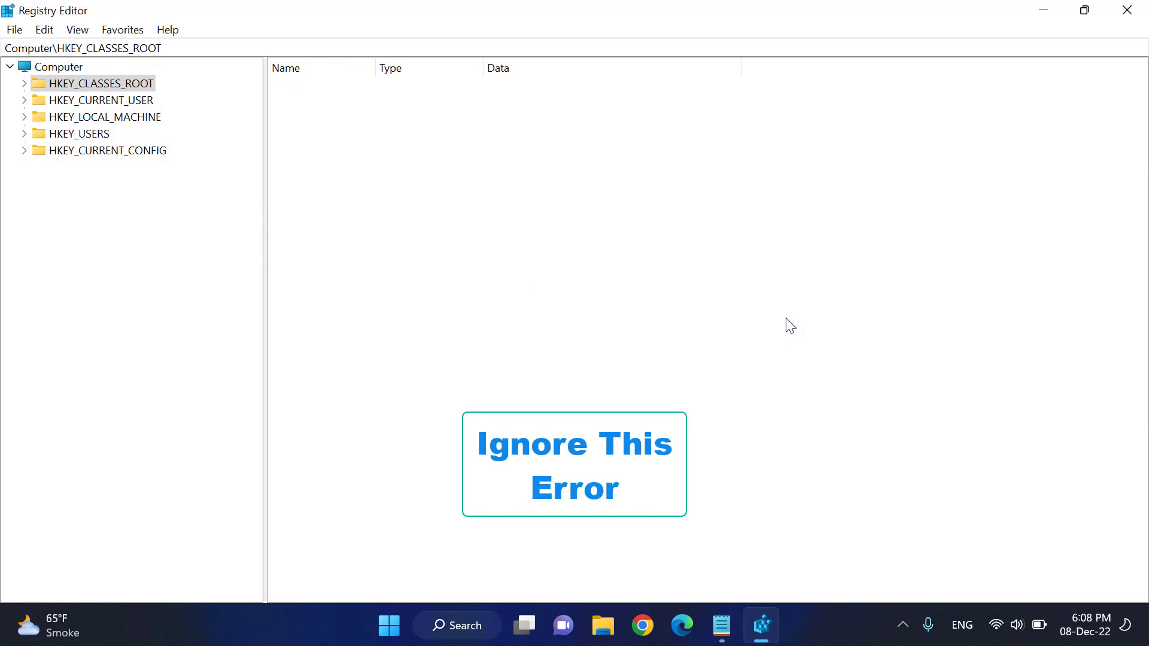
pyautogui.click(1126, 8)
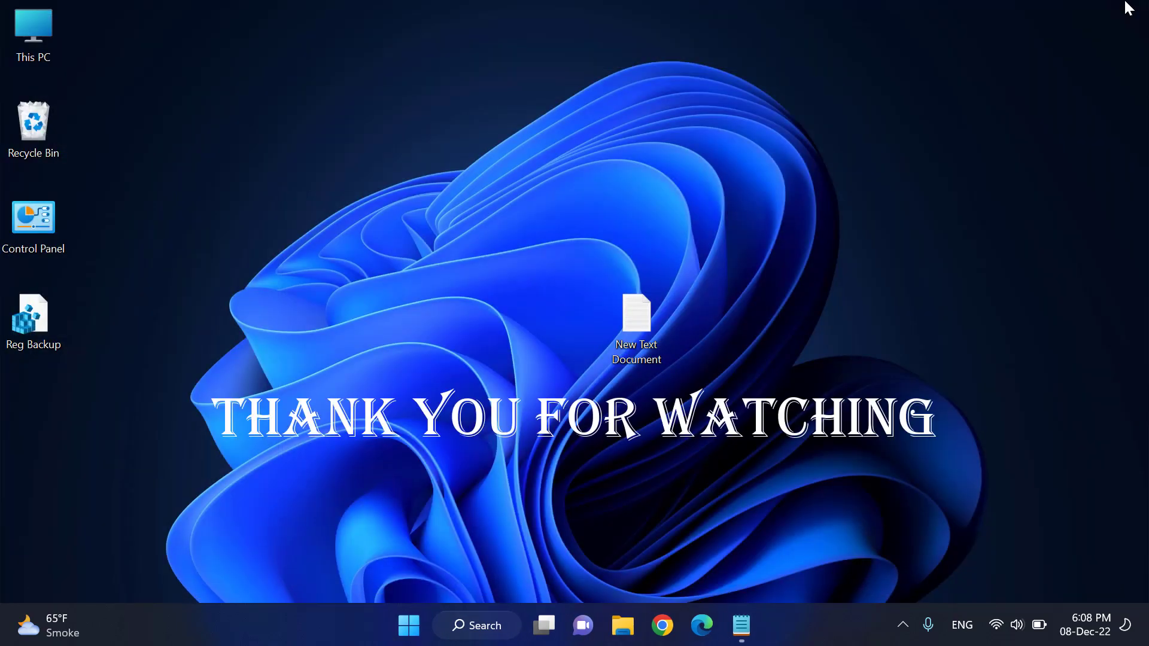